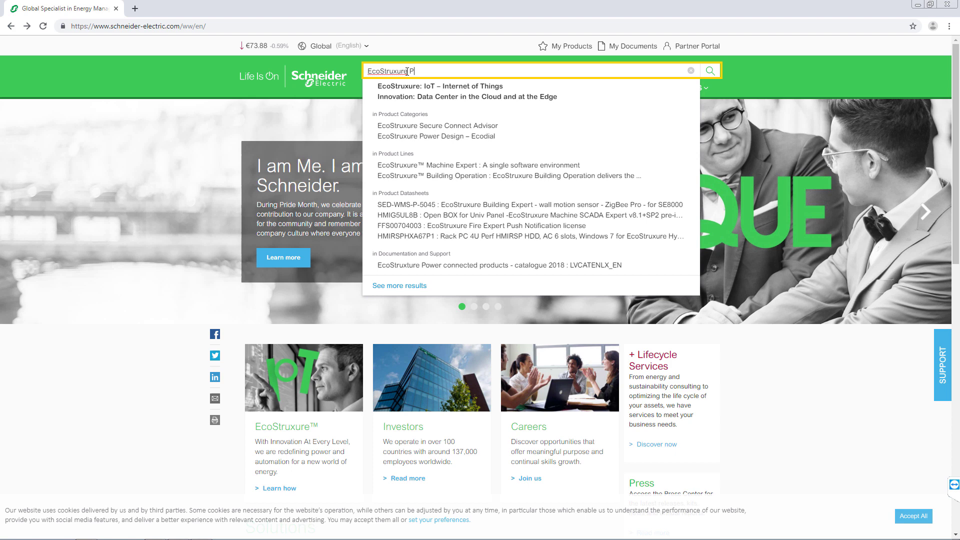
pyautogui.write('ower Commission')
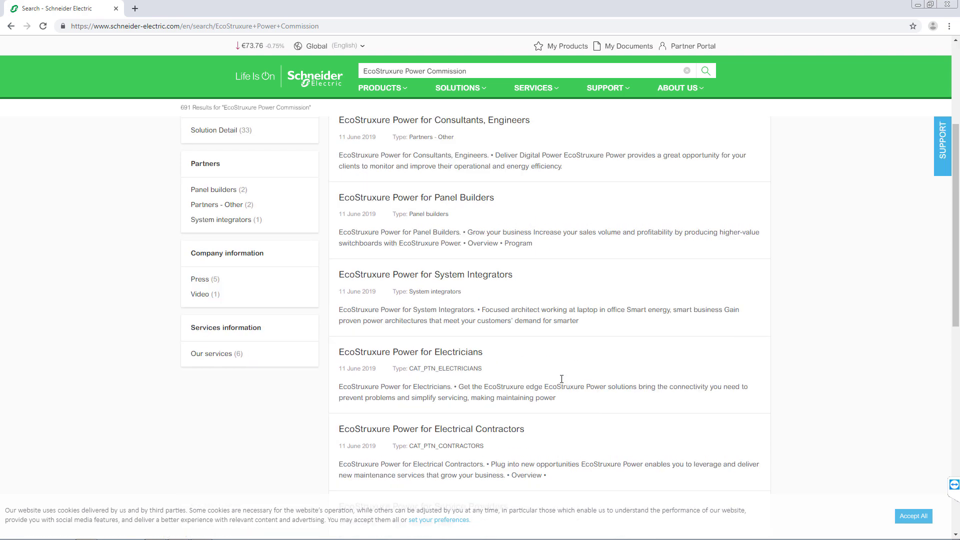
pyautogui.scroll(-2, 560, 383)
pyautogui.scroll(-3, 561, 383)
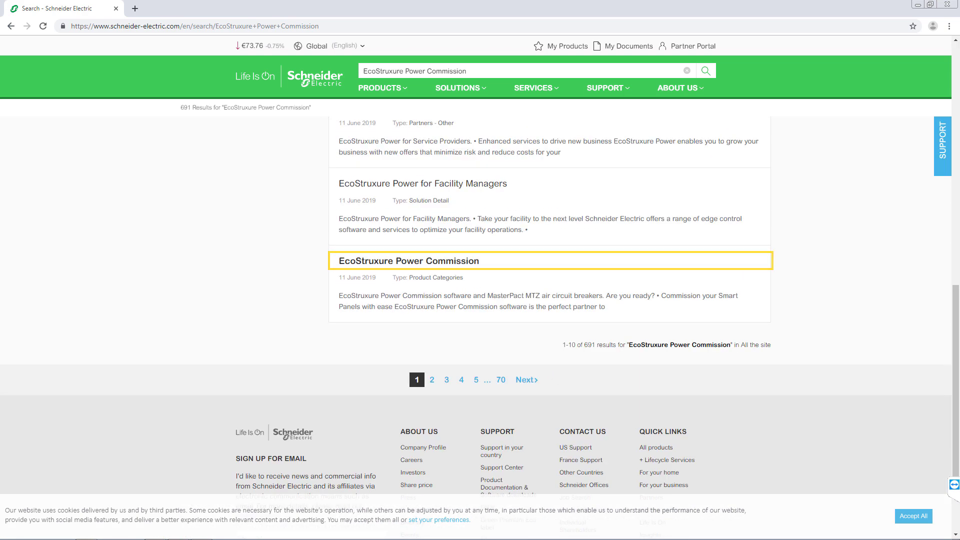
# Step: Open the EcoStruxure Power Commission product page and download the v2.12 .exe installer
pyautogui.click(409, 260)
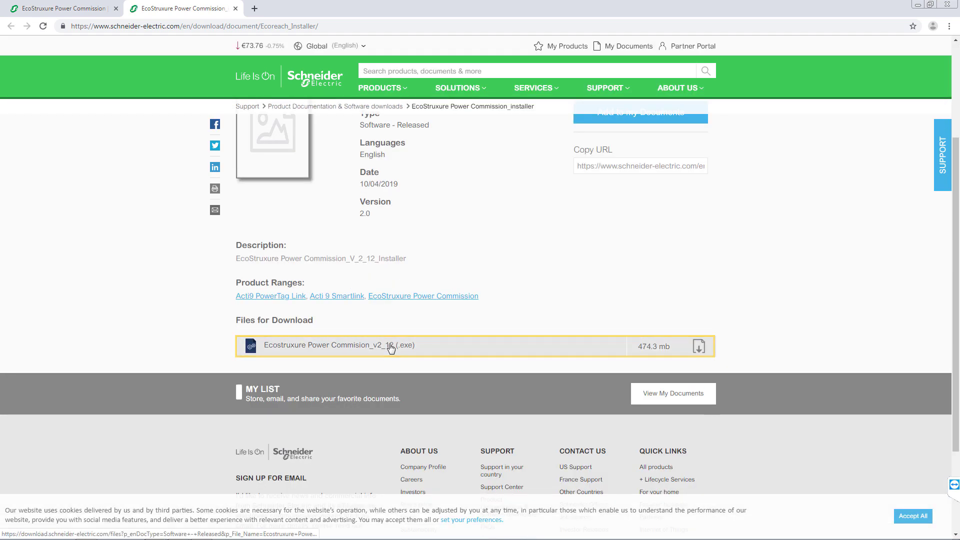
pyautogui.click(391, 349)
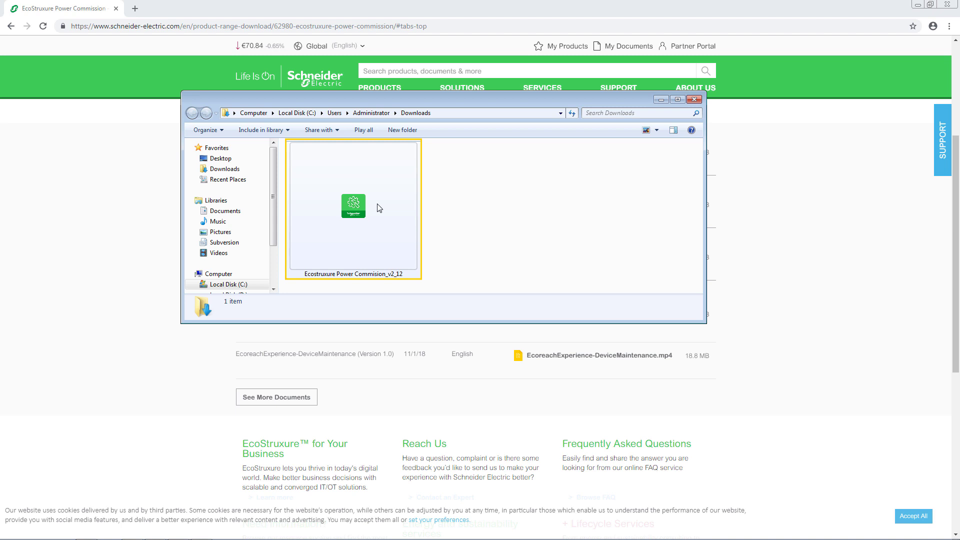
# Step: Launch the downloaded installer with English (United States) as the installation language
pyautogui.doubleClick(377, 208)
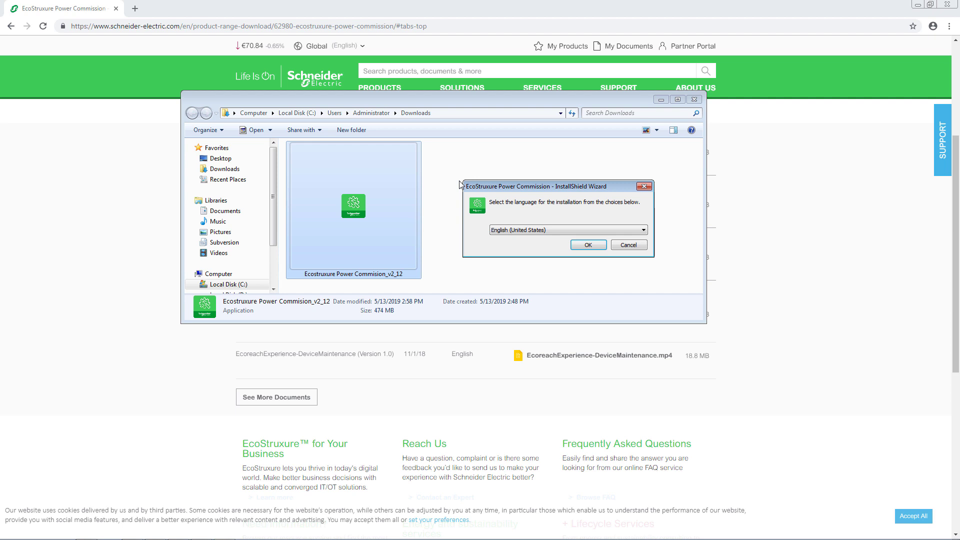
pyautogui.click(537, 236)
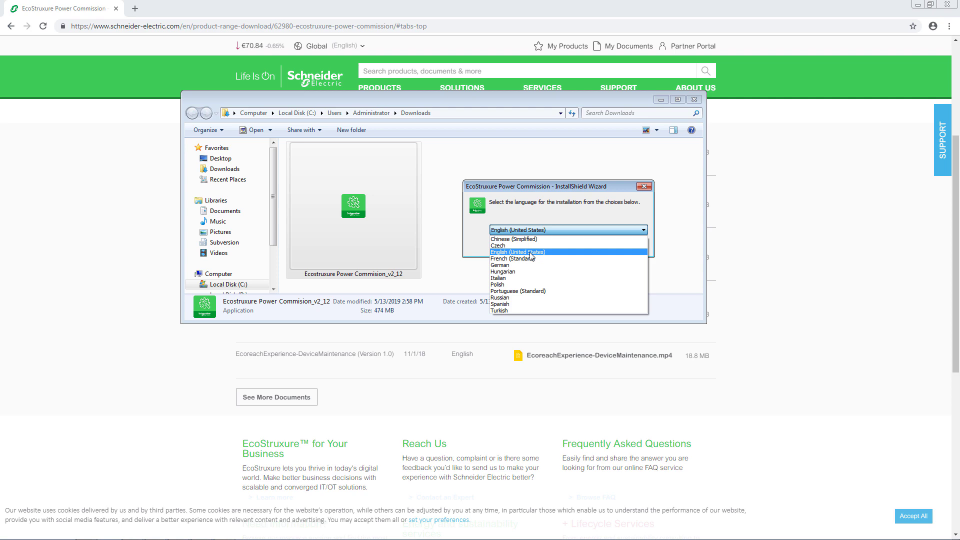
pyautogui.click(559, 247)
pyautogui.click(579, 246)
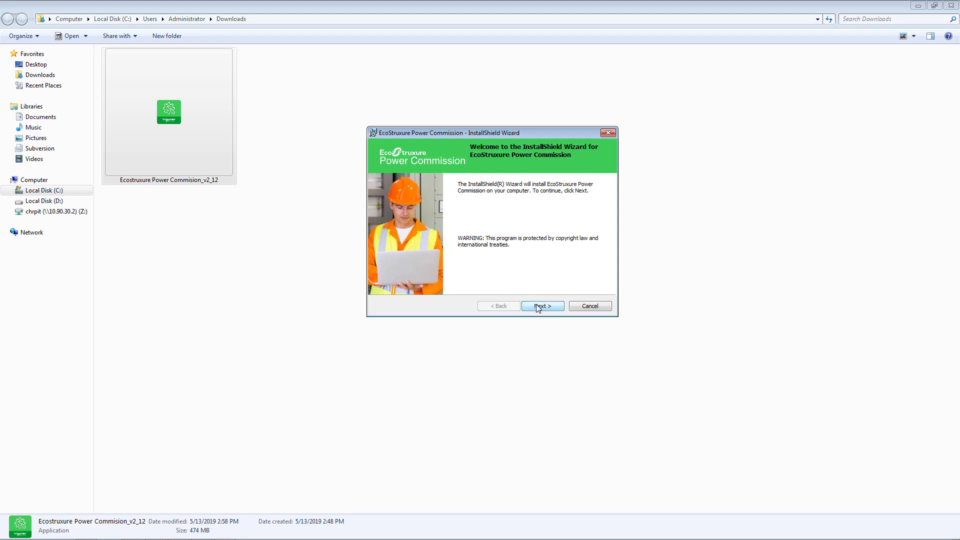
# Step: Accept the license, choose Rest of the world for cloud sync, and install to the default folder
pyautogui.click(538, 309)
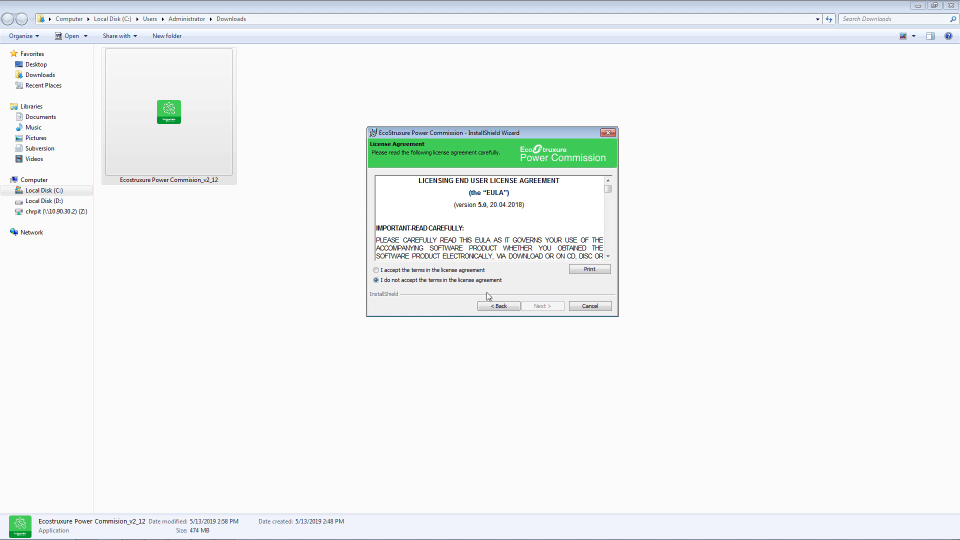
pyautogui.click(465, 270)
pyautogui.click(537, 306)
pyautogui.click(432, 230)
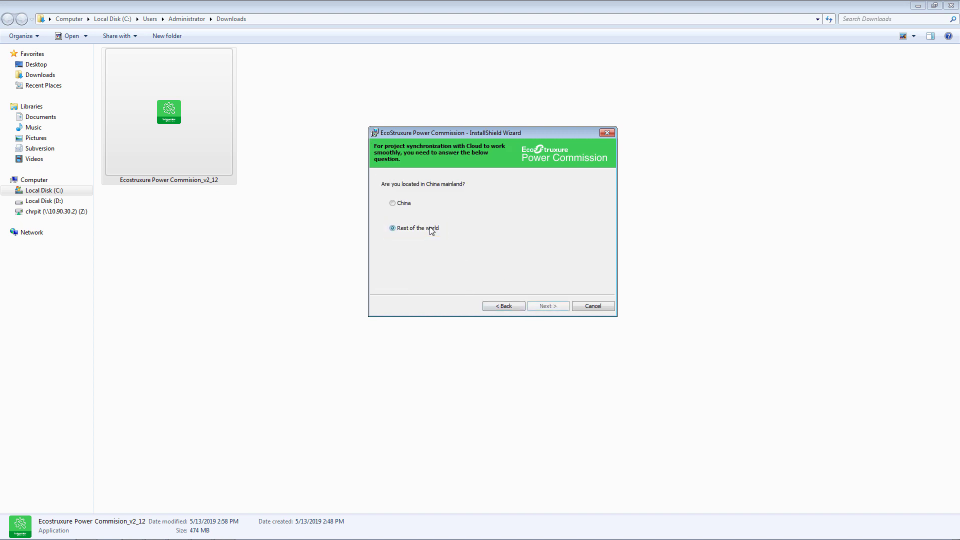
pyautogui.click(545, 306)
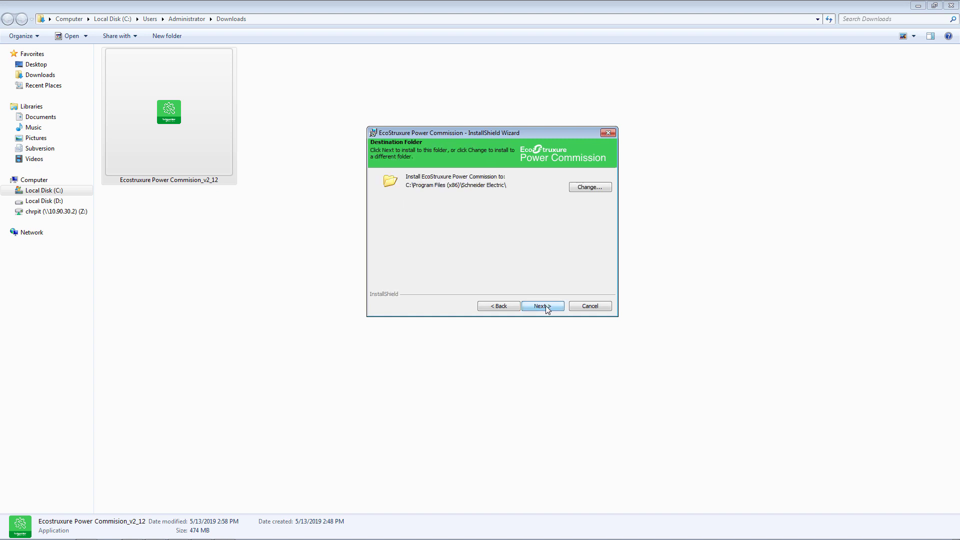
pyautogui.click(542, 306)
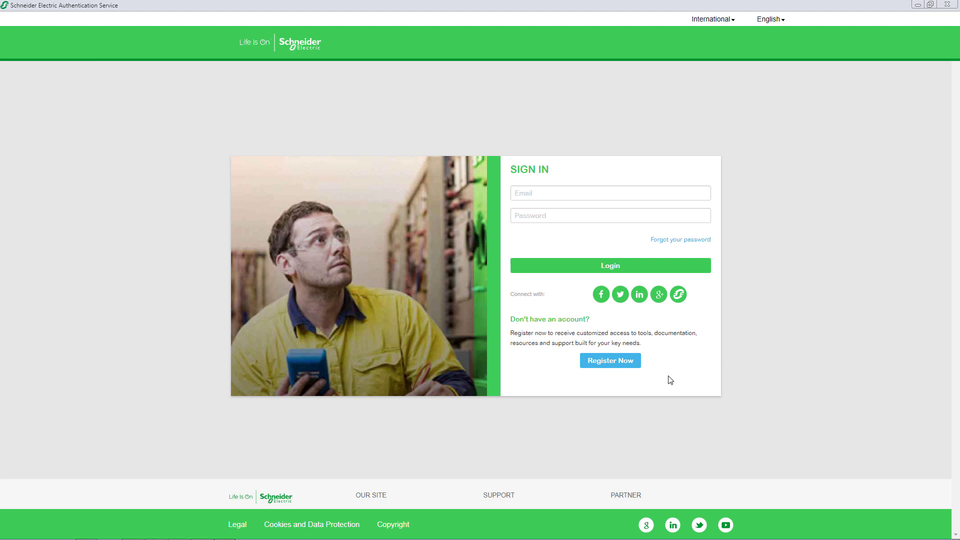
# Step: Register a new Schneider Electric account with user and company details, accepting the terms
pyautogui.click(616, 363)
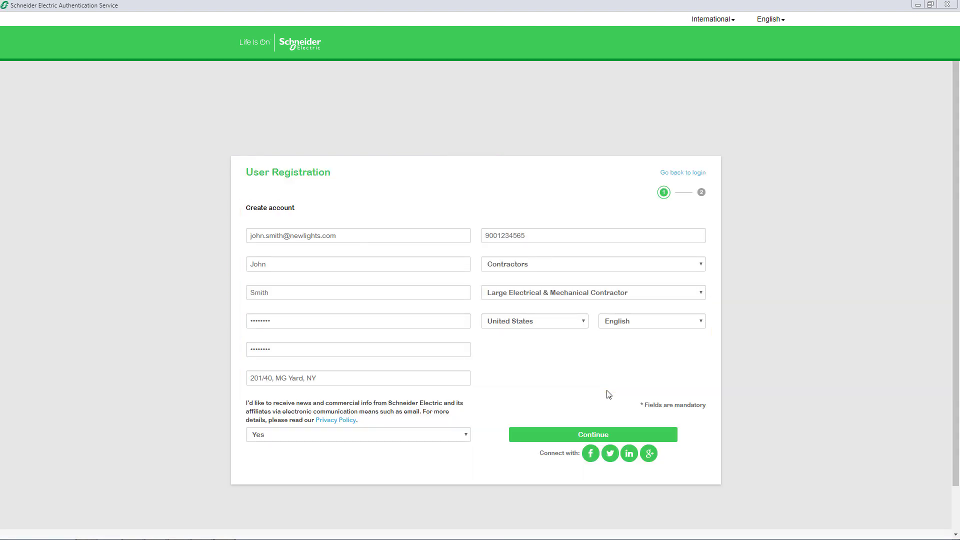
pyautogui.click(597, 437)
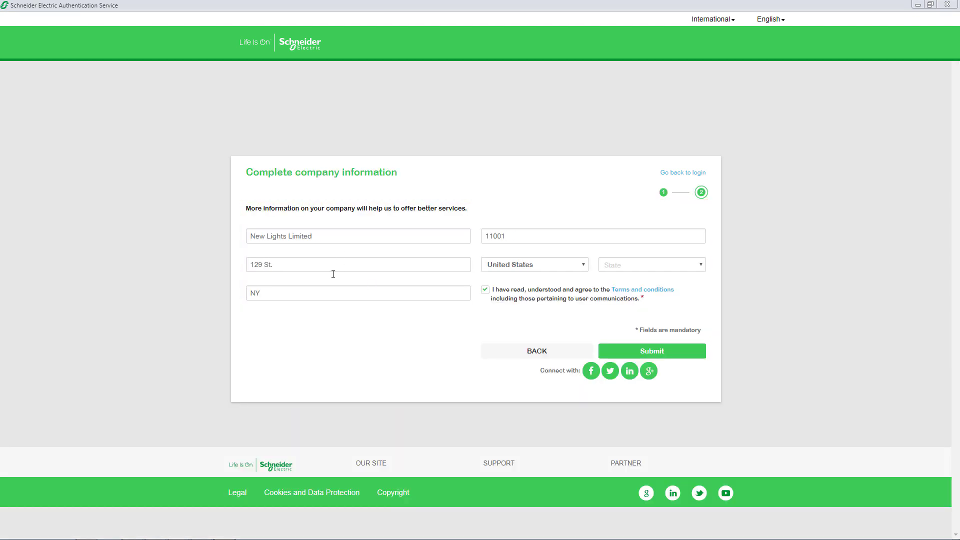
pyautogui.click(650, 355)
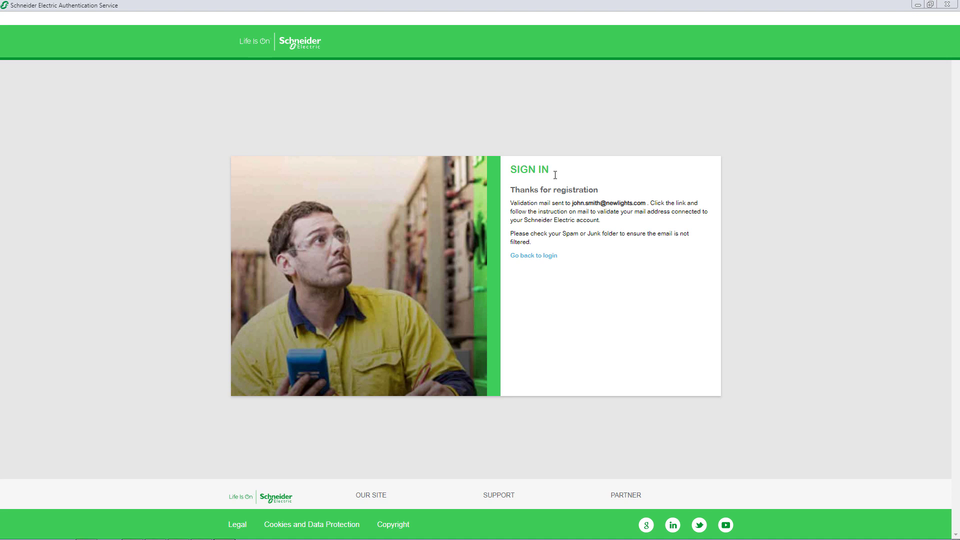
# Step: Log in with the newly registered email and password from the sign-in form
pyautogui.click(537, 259)
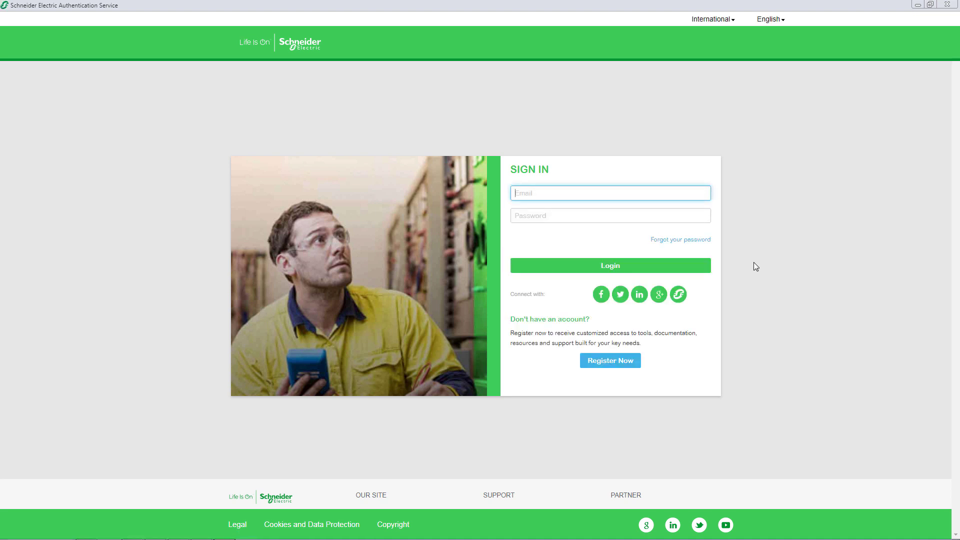
pyautogui.press('Tab')
pyautogui.write('******')
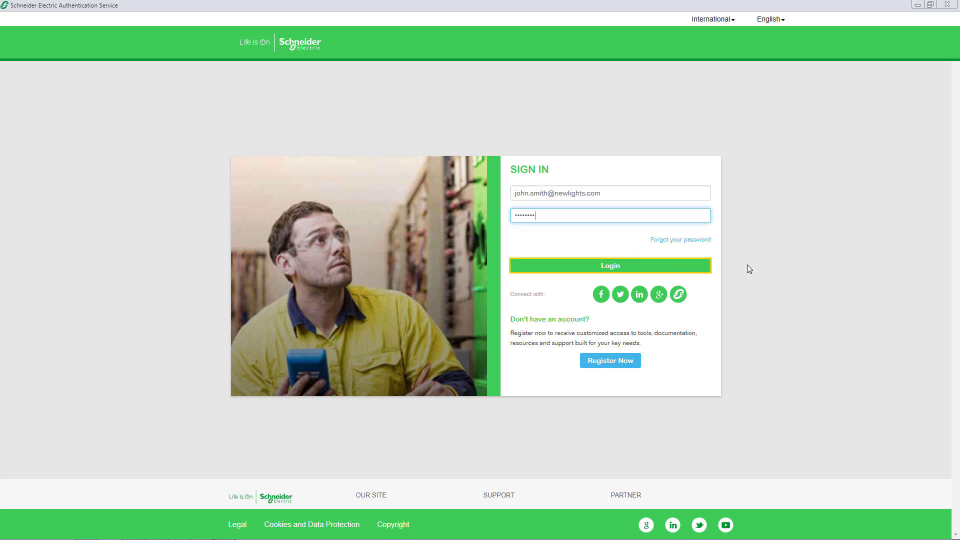
pyautogui.write('**')
pyautogui.click(589, 270)
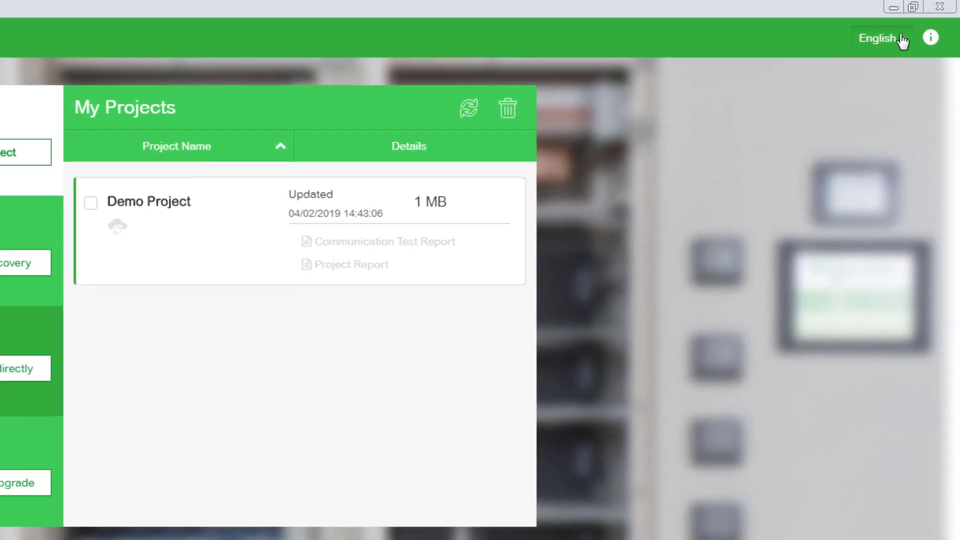
pyautogui.click(900, 38)
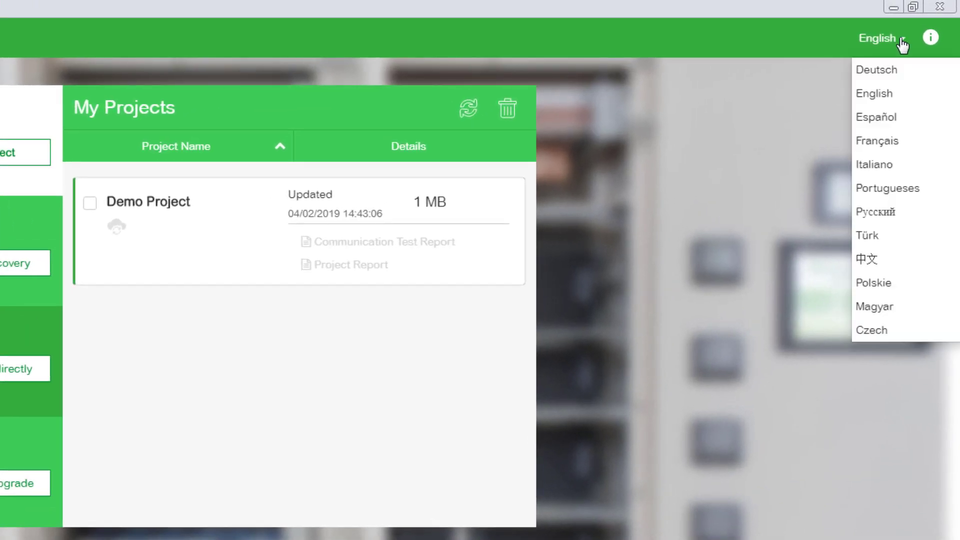
pyautogui.click(879, 376)
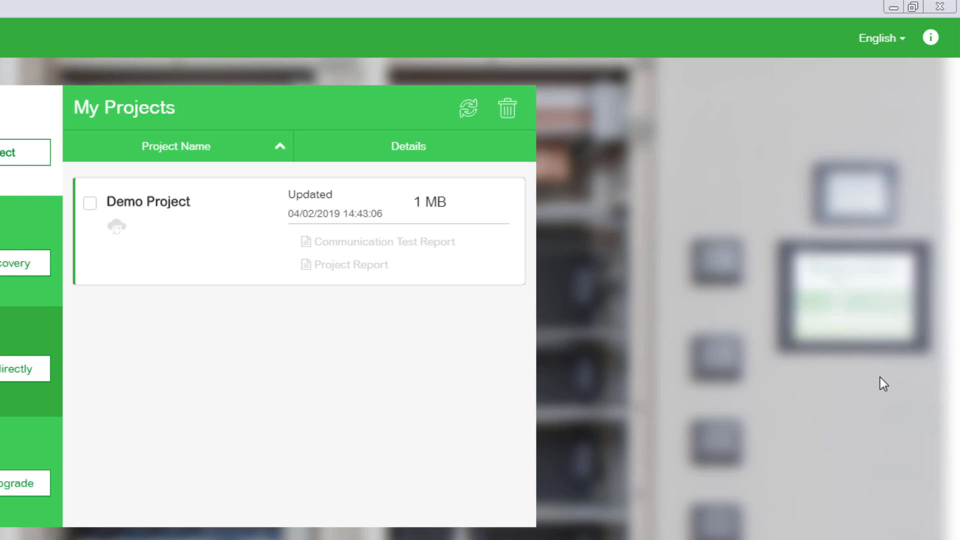